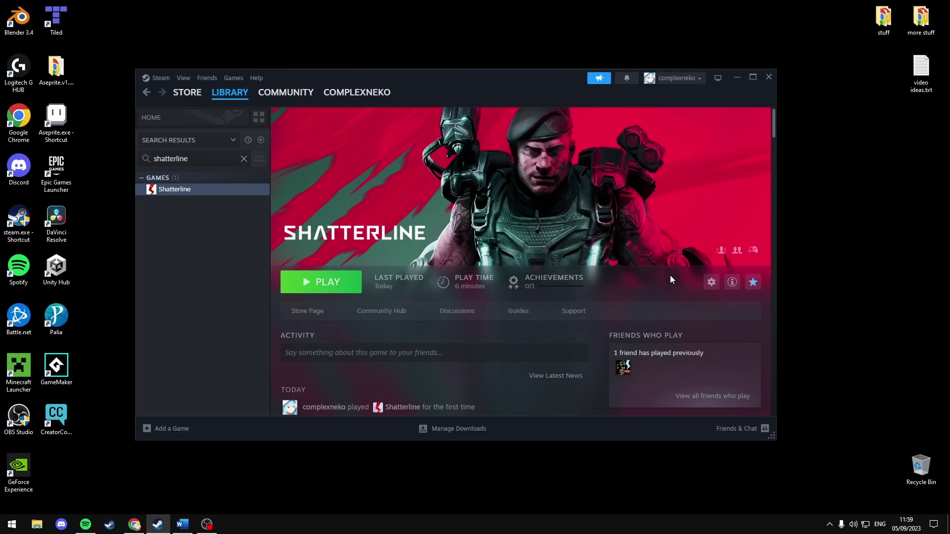
Open Shatterline's Properties at Installed Files, showing its 21.74 GB install on New Volume (D:)
right_click(175, 188)
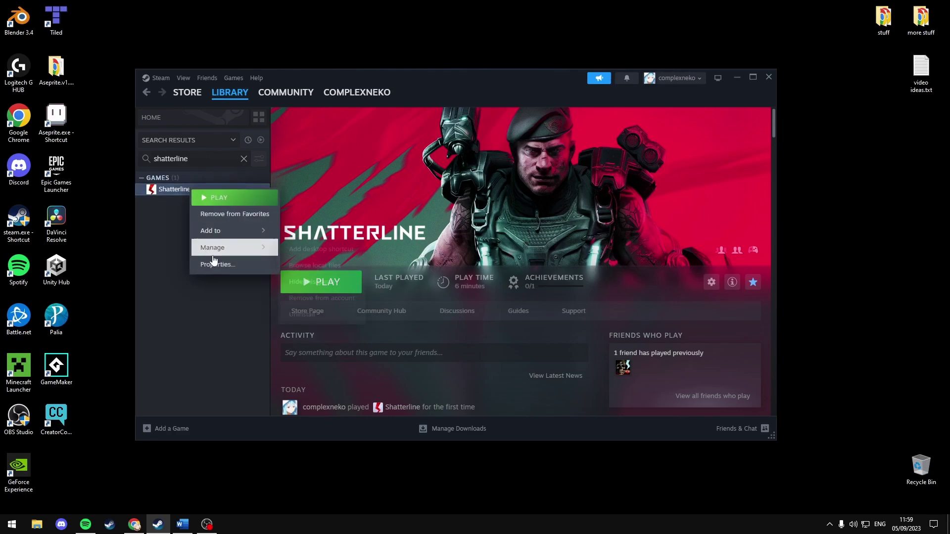
click(216, 266)
click(281, 190)
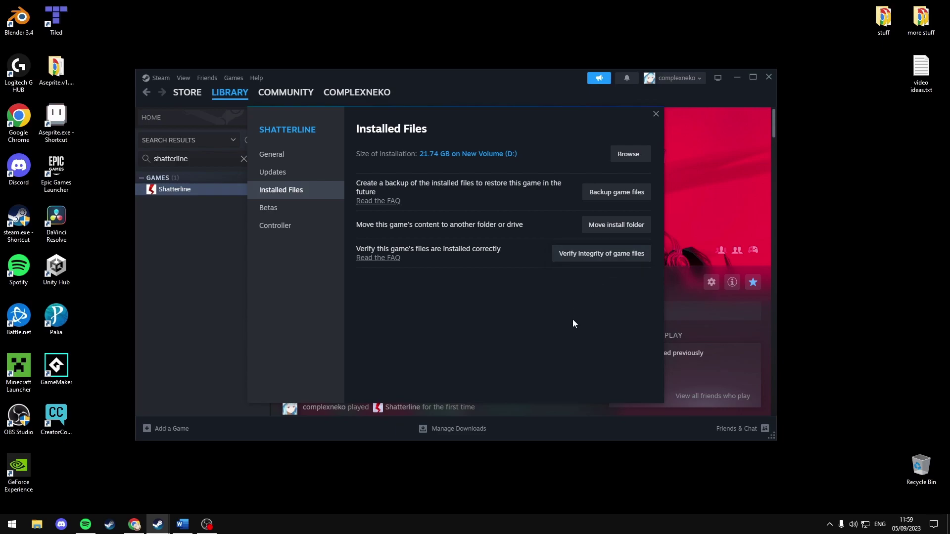
Browse to Shatterline's D: install folder and open installscript.vdf with Notepad
click(628, 153)
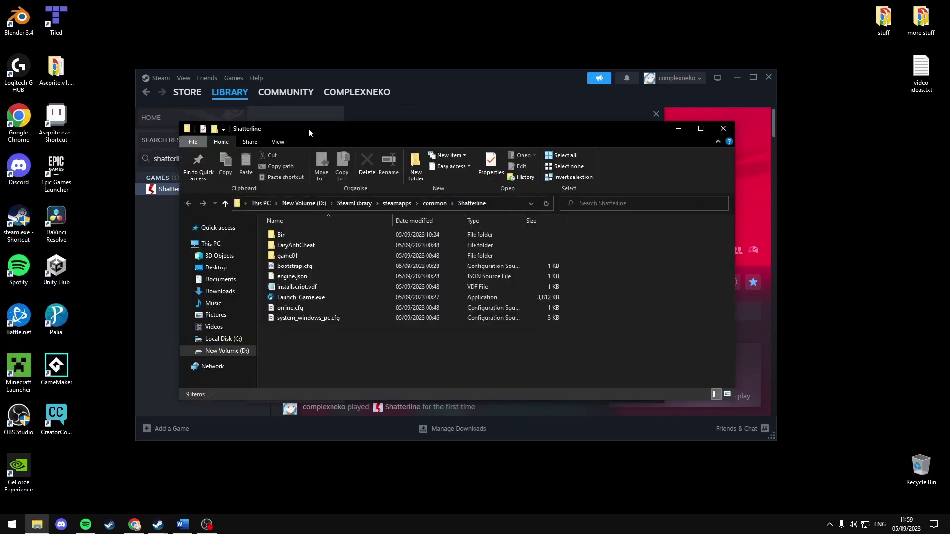
click(340, 286)
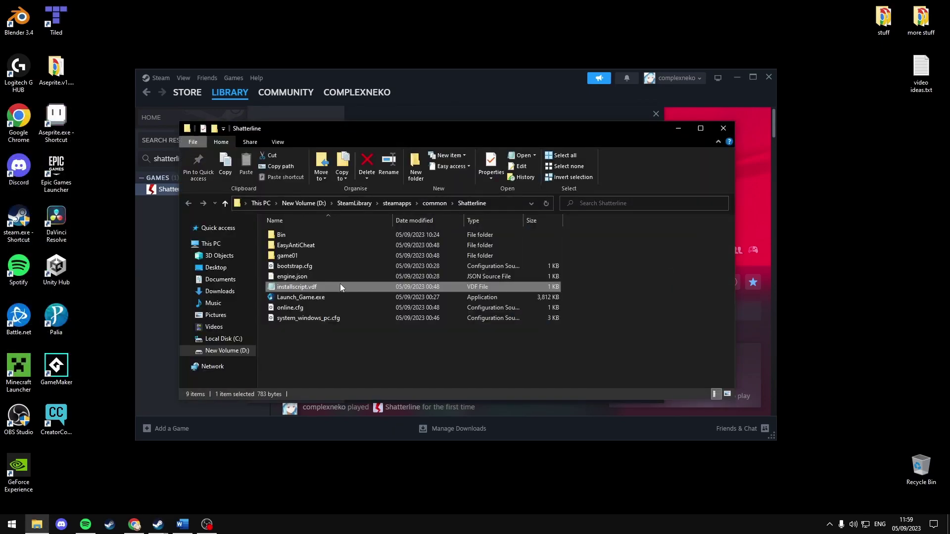
right_click(338, 287)
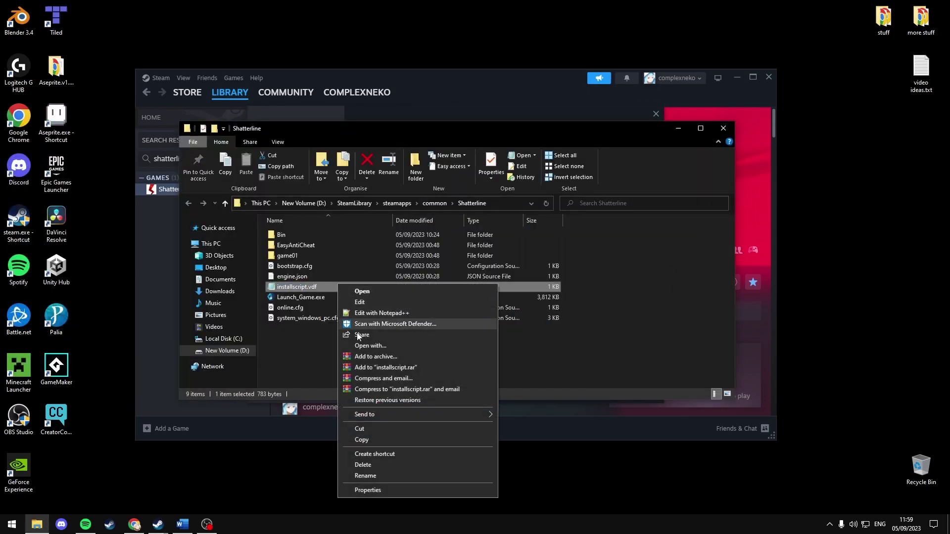
click(356, 346)
click(445, 170)
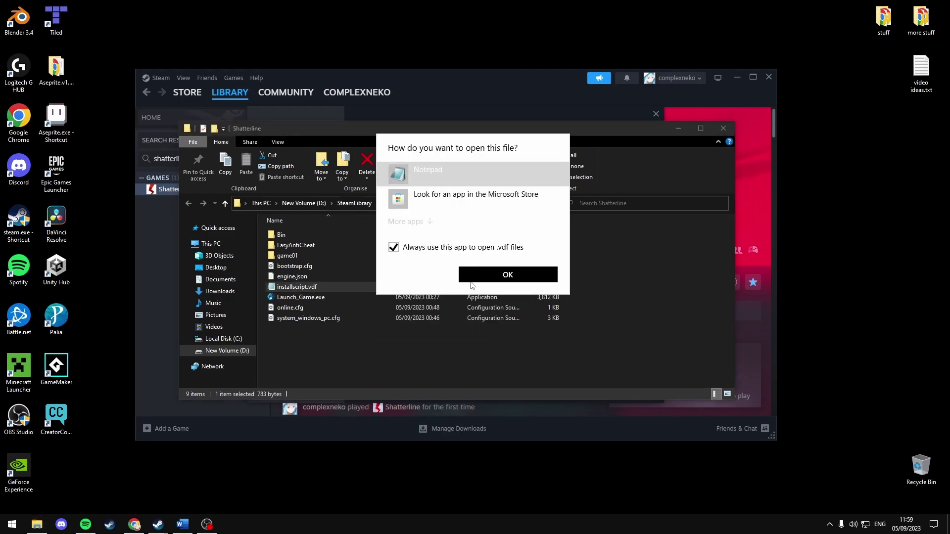
click(507, 274)
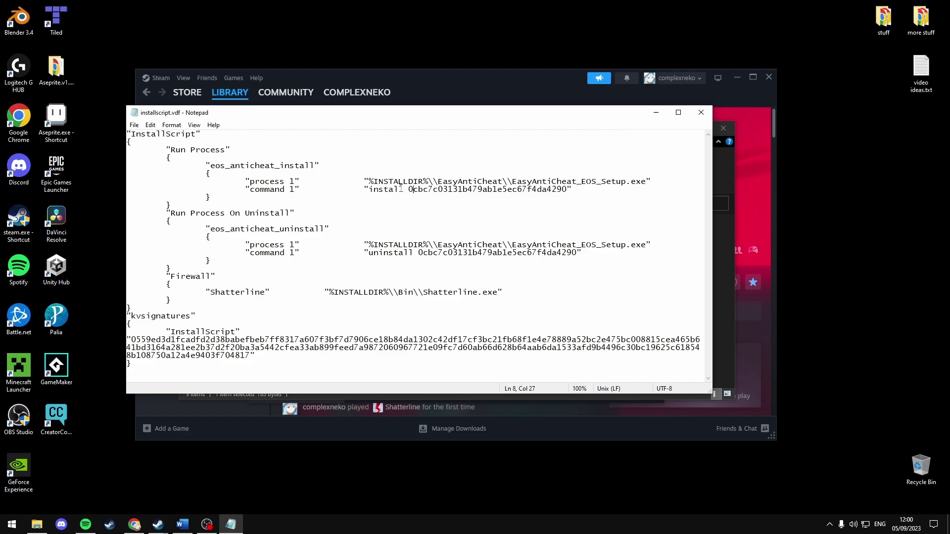
Inspect the command 1 label and install argument on line 8 of installscript.vdf
drag(246, 189, 300, 189)
click(370, 190)
drag(370, 190, 567, 190)
click(370, 190)
Copy the EasyAntiCheat folder path and paste it into the administrator Command Prompt
key(super)
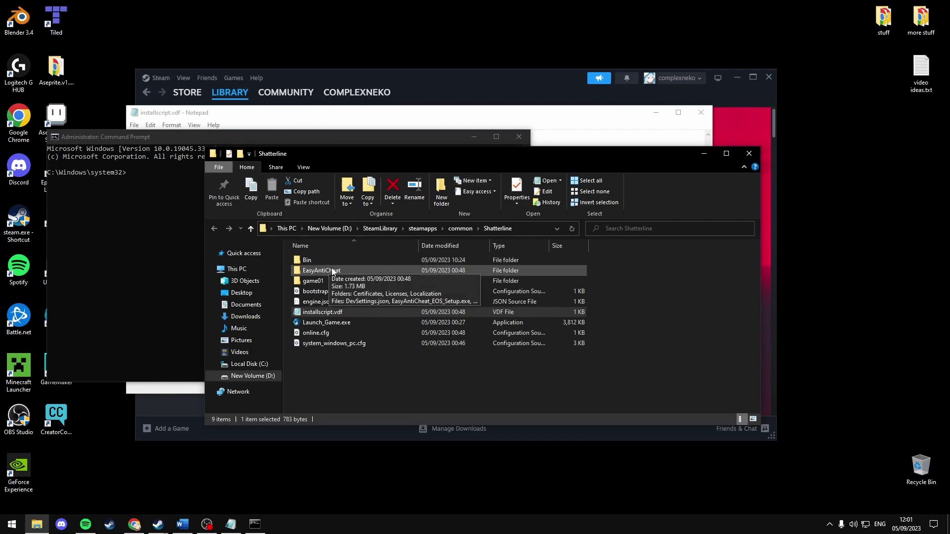
double_click(321, 271)
click(460, 227)
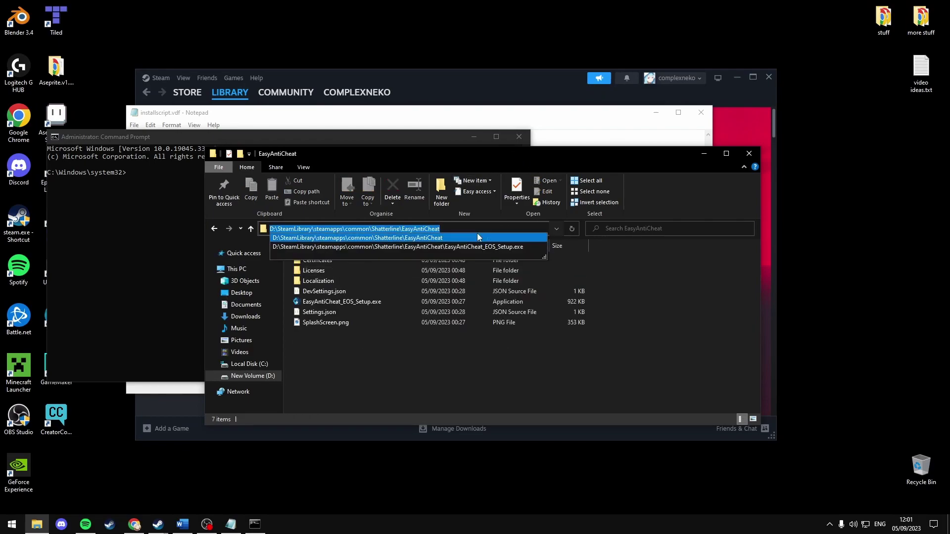
click(408, 246)
key(ctrl+c)
click(189, 209)
right_click(356, 185)
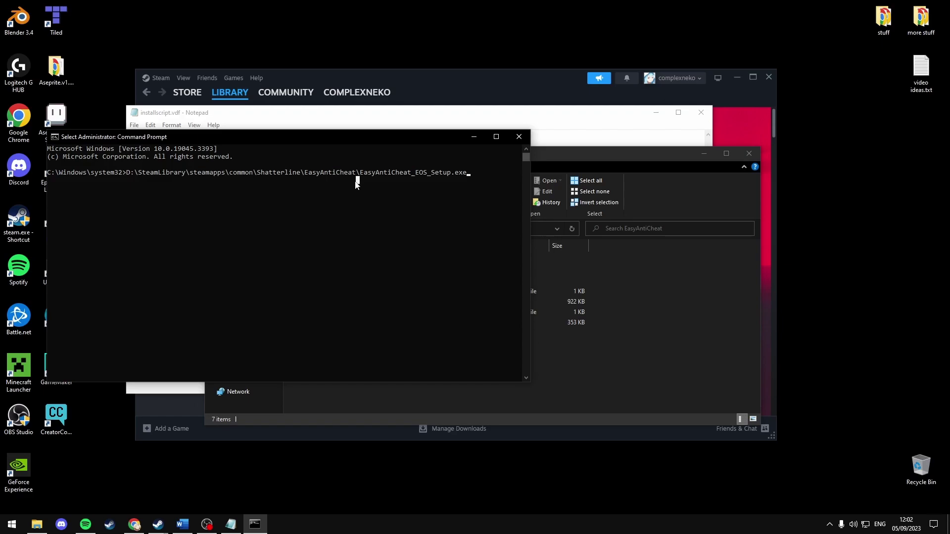
Copy the EasyAntiCheat_EOS_Setup.exe file name from Explorer, leaving the file unrenamed
click(542, 159)
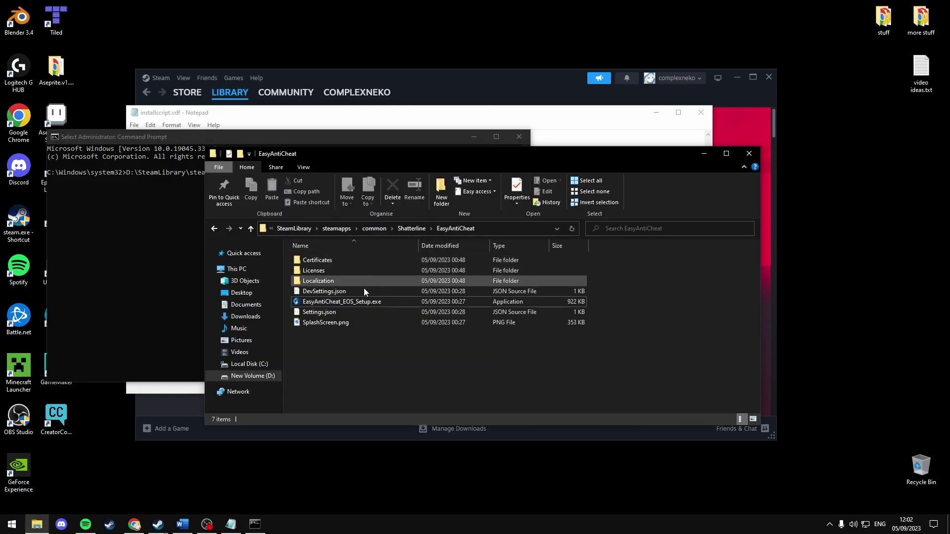
click(363, 301)
right_click(363, 304)
click(390, 281)
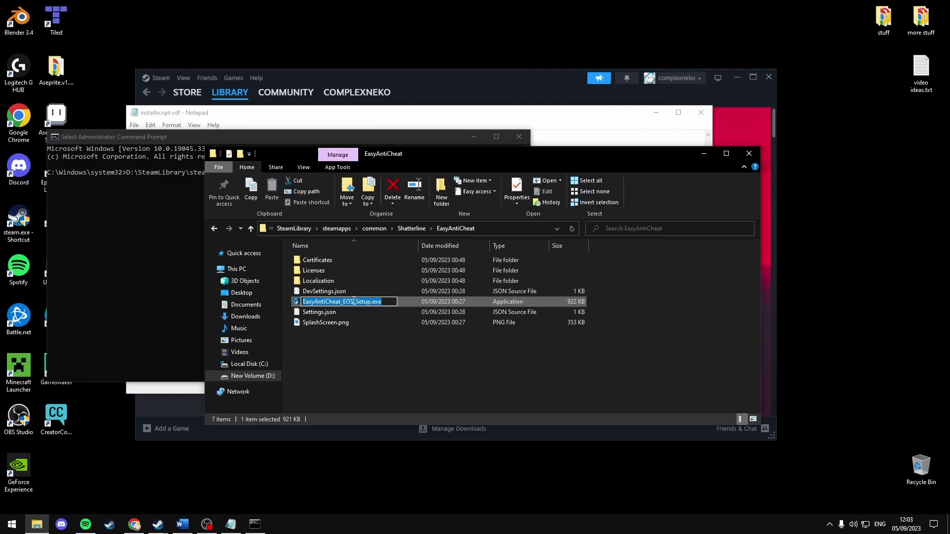
key(ctrl+c)
click(435, 139)
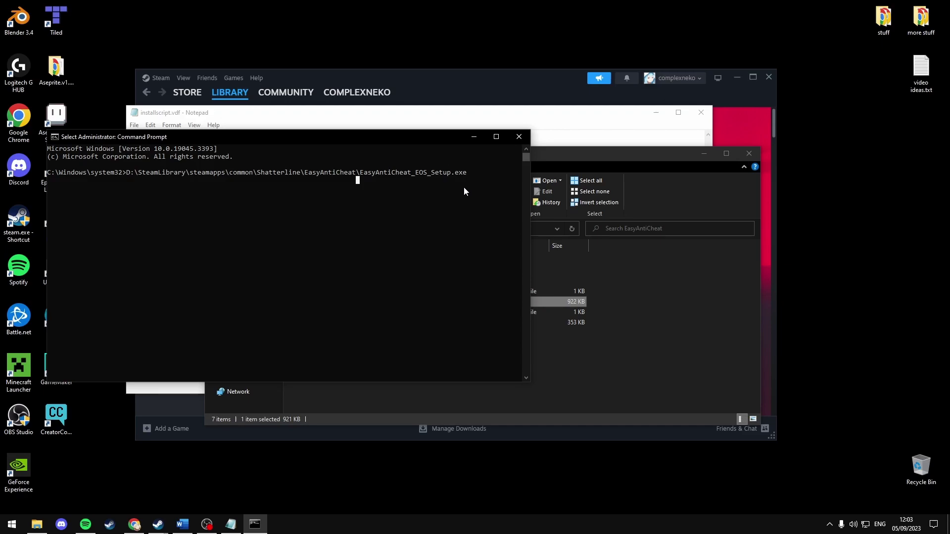
Copy the install 0cbc7… argument from installscript.vdf in Notepad
click(232, 525)
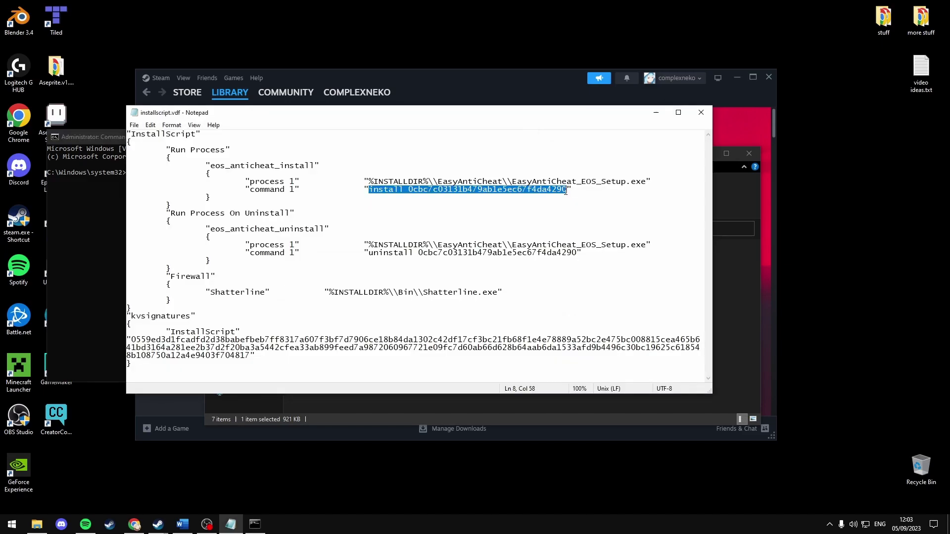
right_click(566, 191)
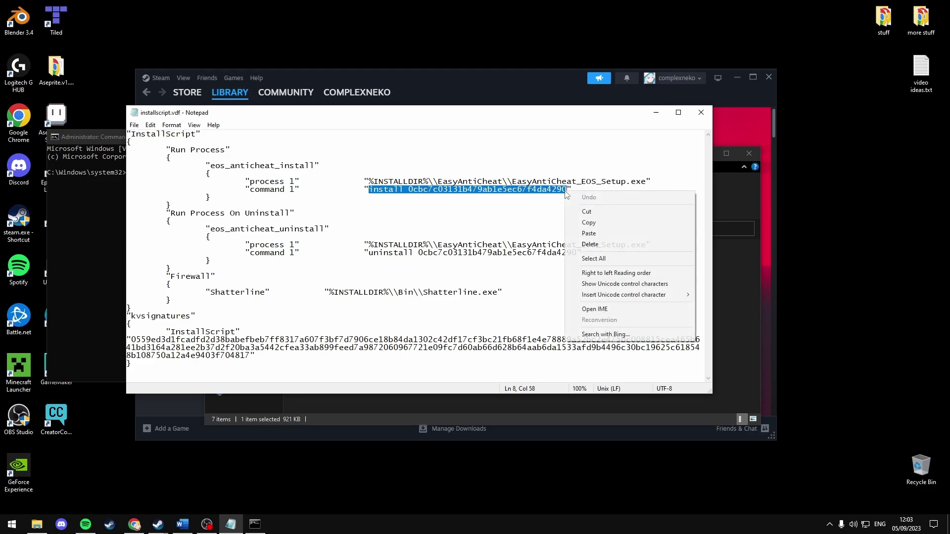
click(586, 222)
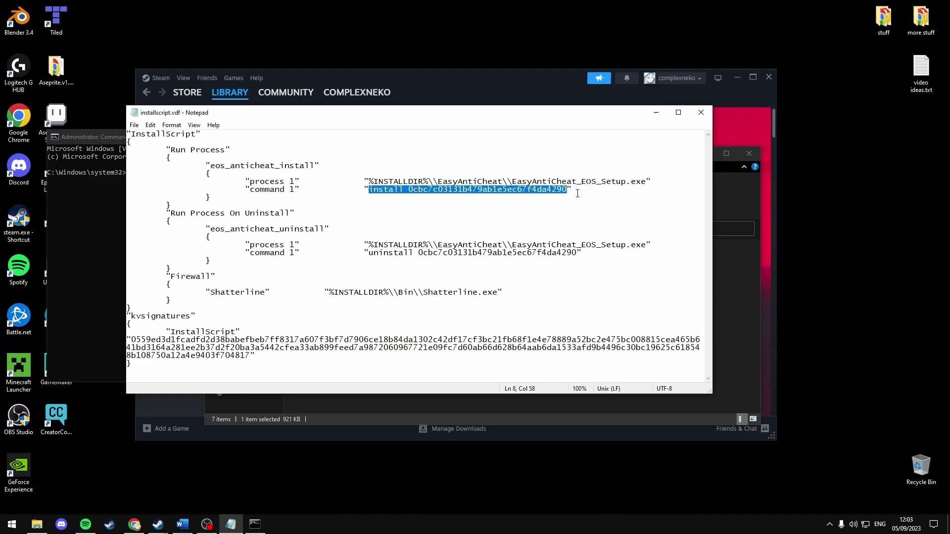
Paste the install argument after the setup path in Command Prompt and run it
click(255, 525)
right_click(484, 178)
click(275, 189)
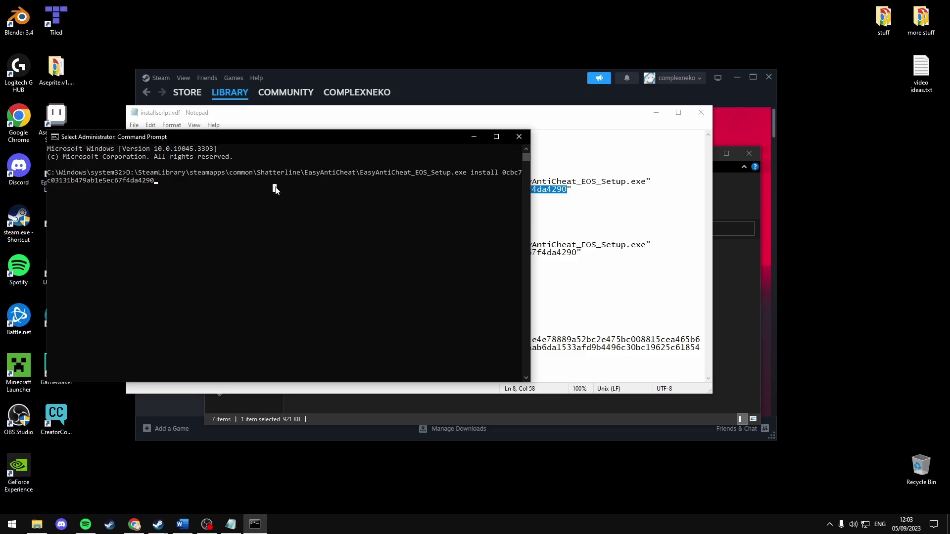
key(Return)
key(Return)
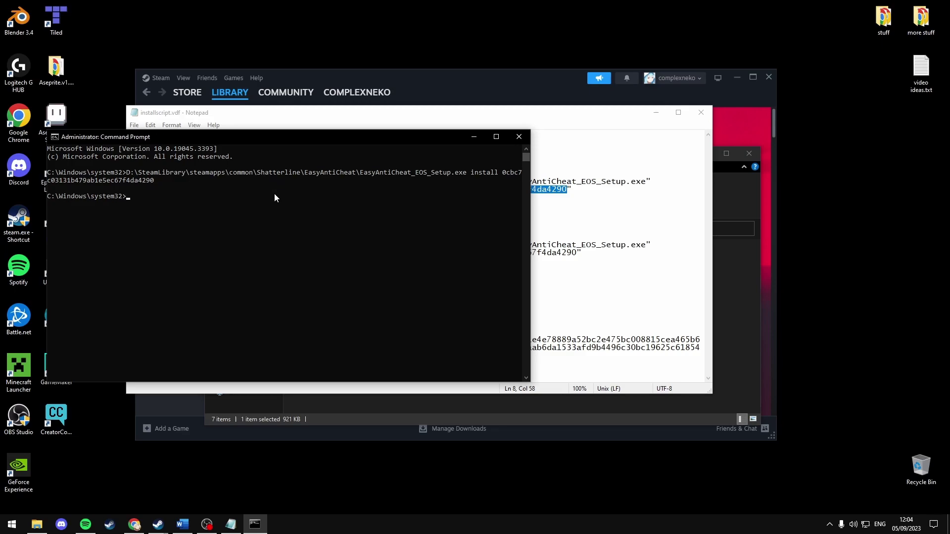